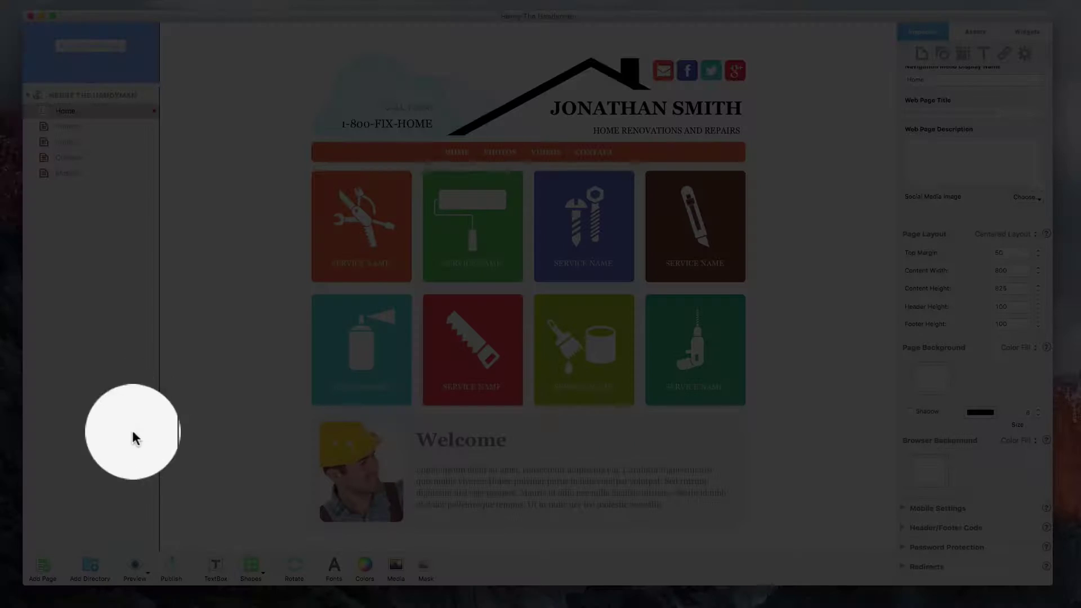
# - Start a new page for the Henry The Handyman site using the blank Home template
pyautogui.click(48, 571)
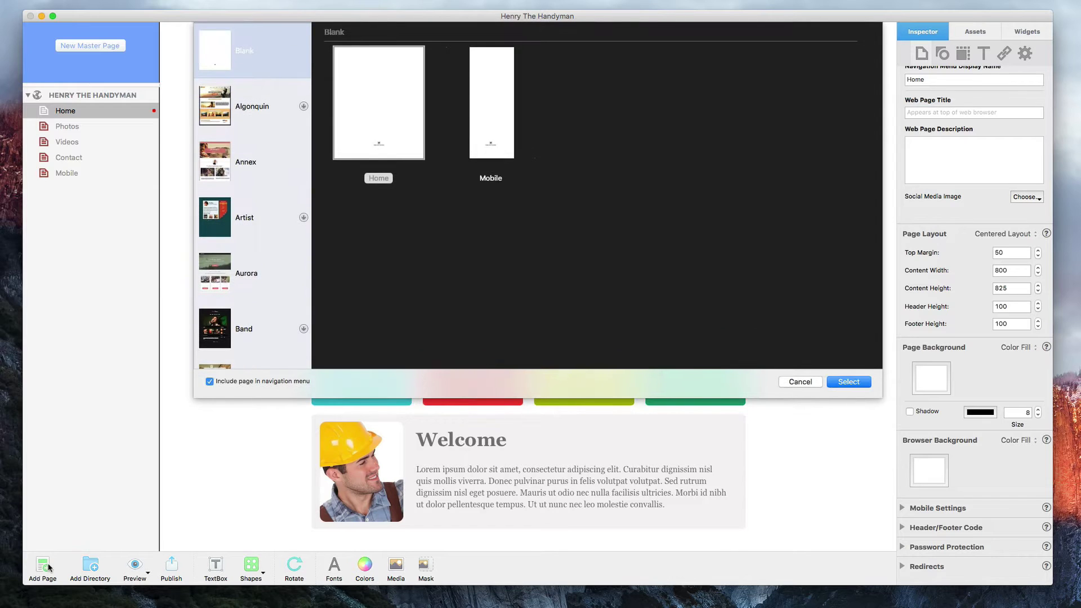
pyautogui.click(363, 116)
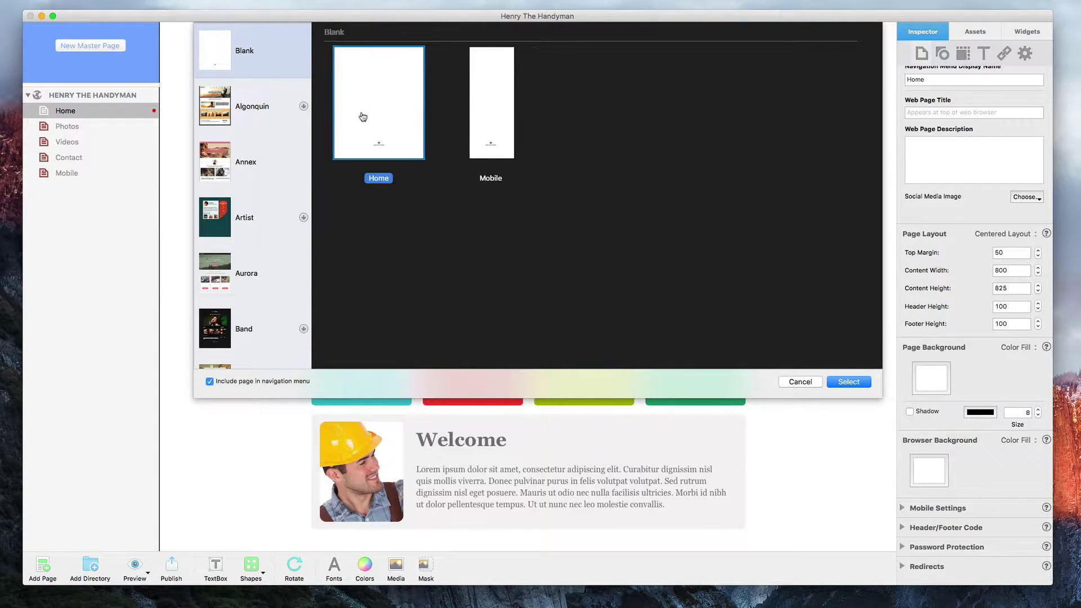
# - Add the blank page and rename its file to 'Apple Redirect'
pyautogui.click(848, 381)
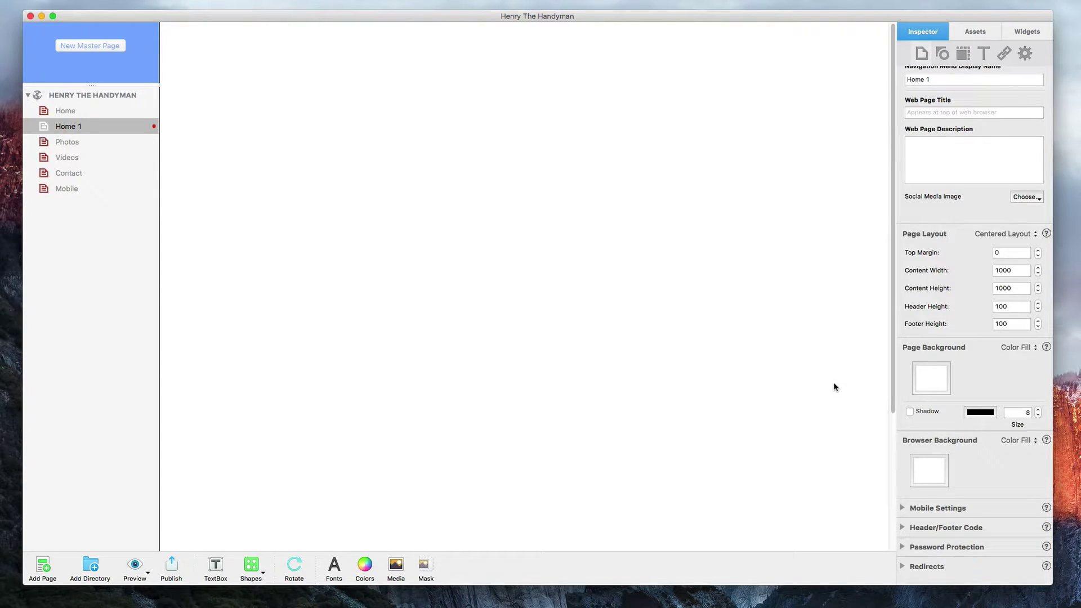
pyautogui.scroll(4, 929, 253)
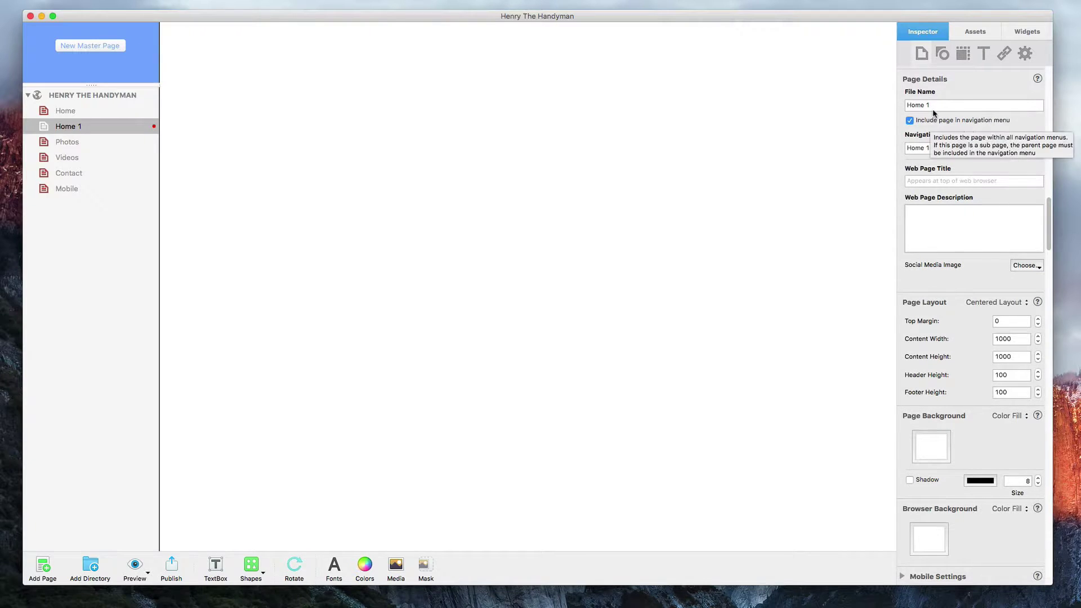
pyautogui.click(973, 105)
pyautogui.press('super+a')
pyautogui.write('Apple Redirect')
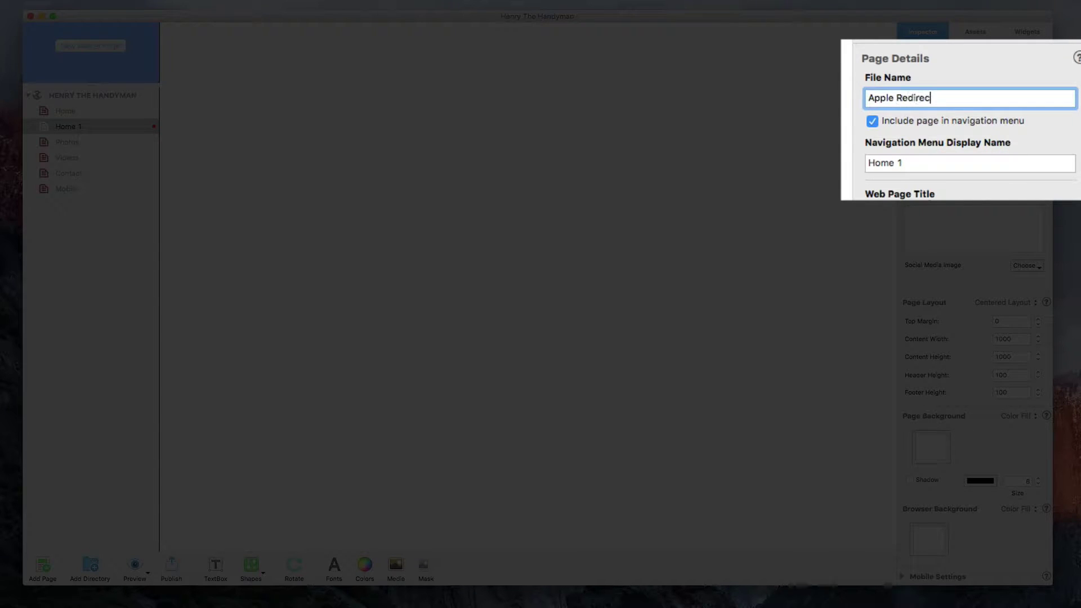
pyautogui.press('Tab')
pyautogui.write("Apple's Website")
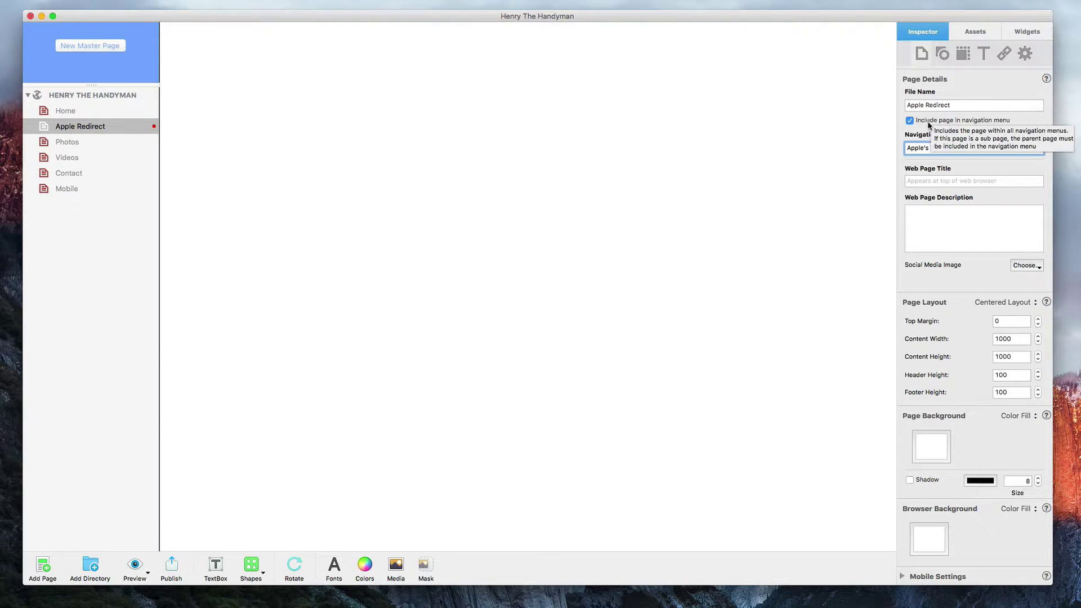
pyautogui.scroll(-3, 918, 326)
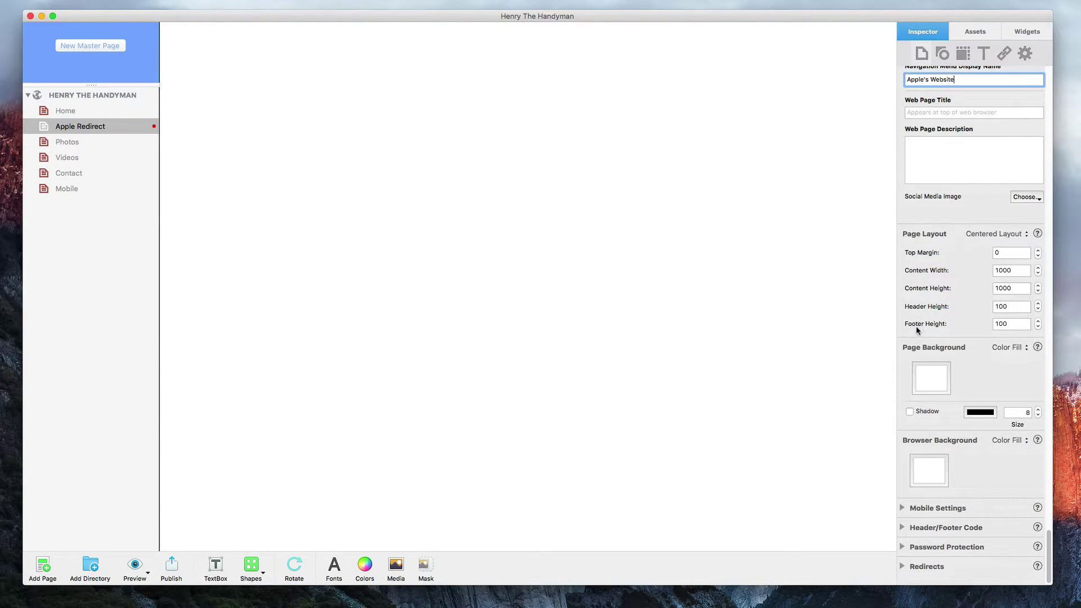
# - Expand the Header/Footer Code section to show the empty head code box
pyautogui.click(911, 528)
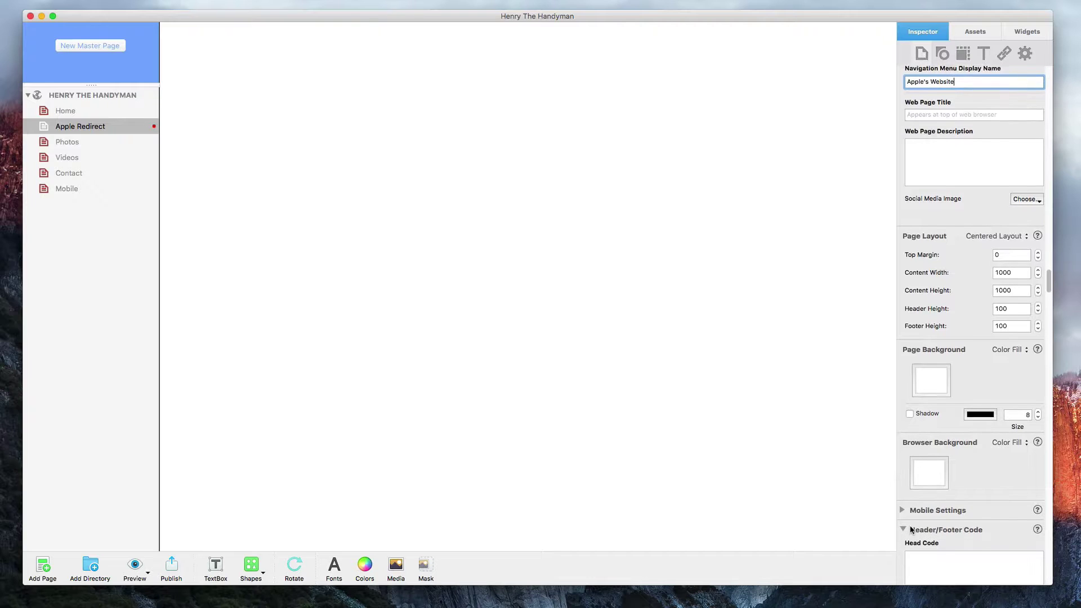
pyautogui.scroll(-5, 921, 474)
pyautogui.scroll(-2, 922, 439)
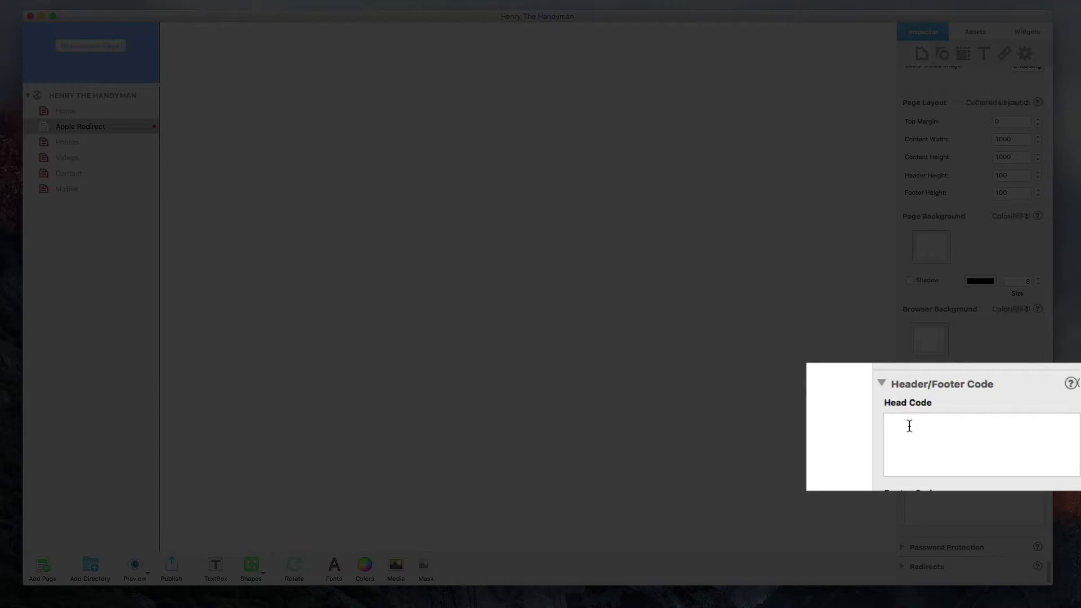
# - Paste the meta refresh tag into Head Code and select its placeholder domain
pyautogui.rightClick(909, 425)
pyautogui.click(947, 456)
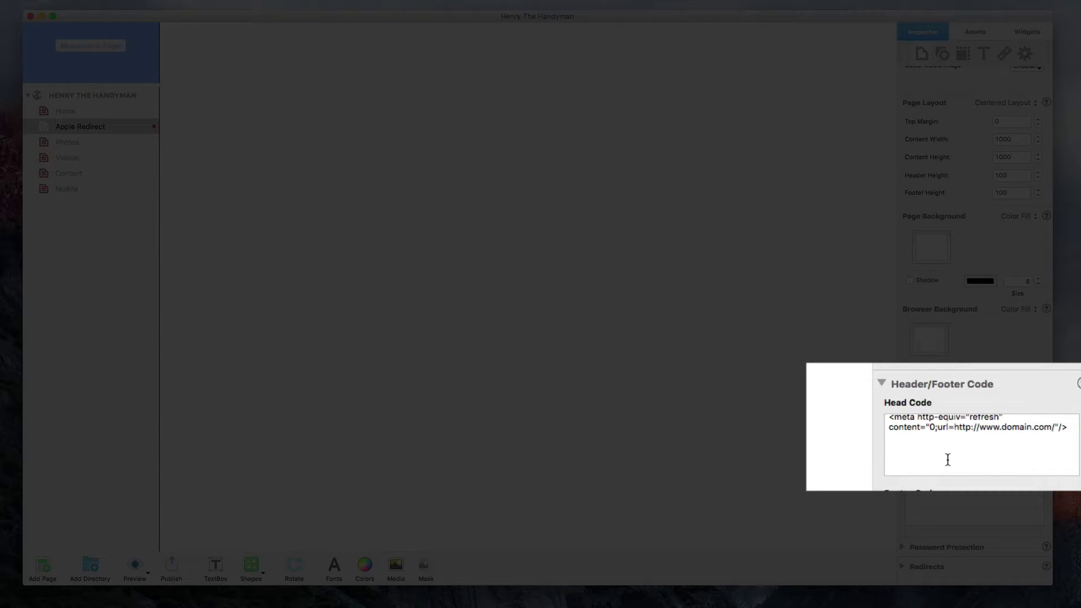
pyautogui.moveTo(1003, 427); pyautogui.dragTo(1033, 426)
pyautogui.write('apple')
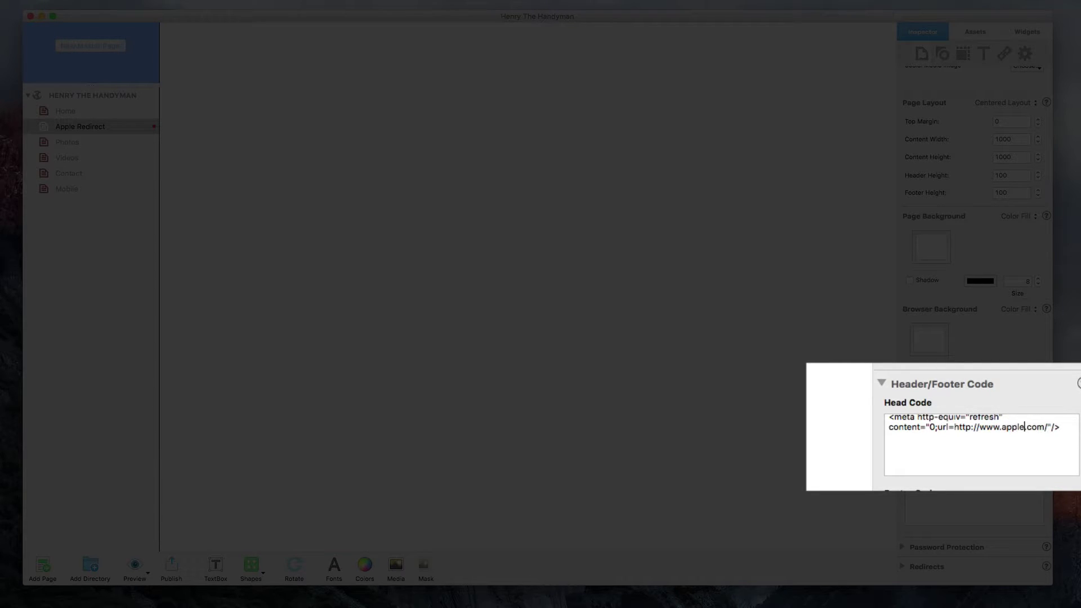